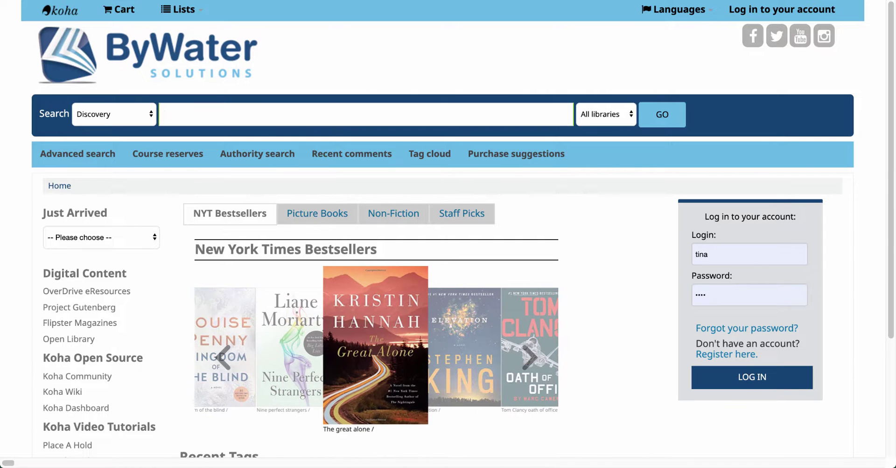
Step: Log in to the patron account, showing 3 checkouts, 3 overdue and $27.45 in fines
{"action": "key", "text": "Return"}
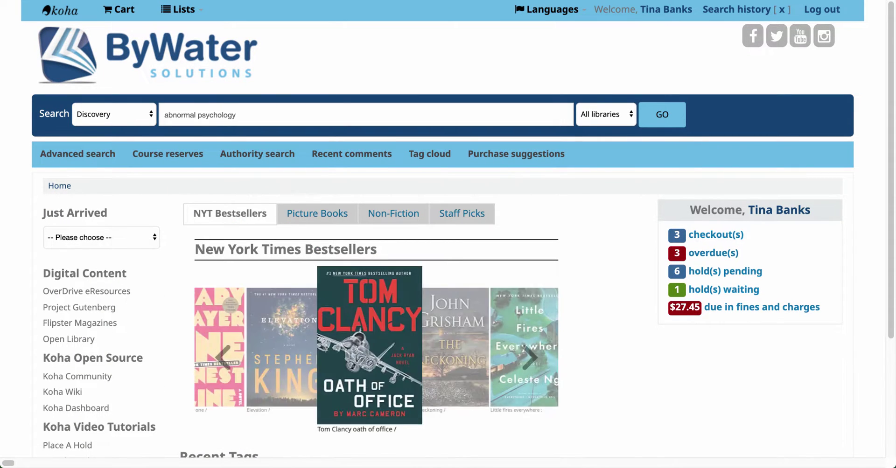
Step: Erase the old 'psychology' search text, toggling the search scope to Catalogue and back to Discovery
{"action": "double_click", "coordinate": [216, 114]}
{"action": "key", "text": "BackSpace"}
{"action": "key", "text": "BackSpace"}
{"action": "key", "text": "BackSpace"}
{"action": "key", "text": "BackSpace"}
{"action": "key", "text": "BackSpace"}
{"action": "key", "text": "BackSpace"}
{"action": "key", "text": "BackSpace"}
{"action": "key", "text": "BackSpace"}
{"action": "key", "text": "BackSpace"}
{"action": "key", "text": "BackSpace"}
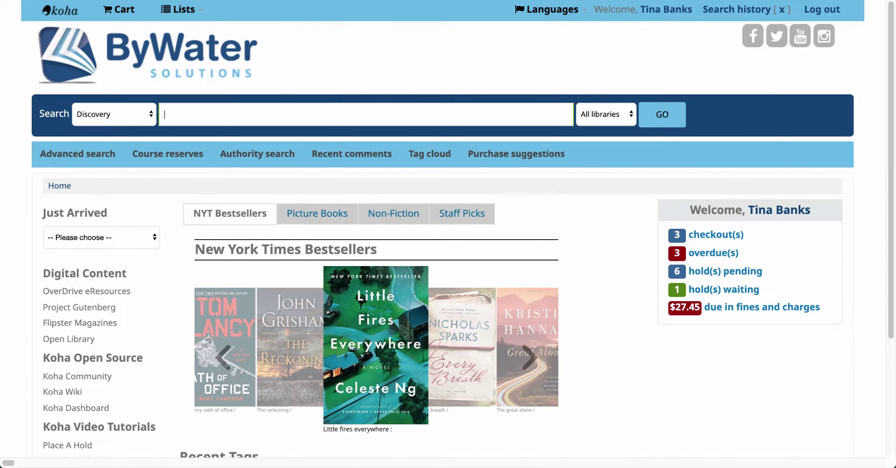
{"action": "left_click", "coordinate": [114, 113]}
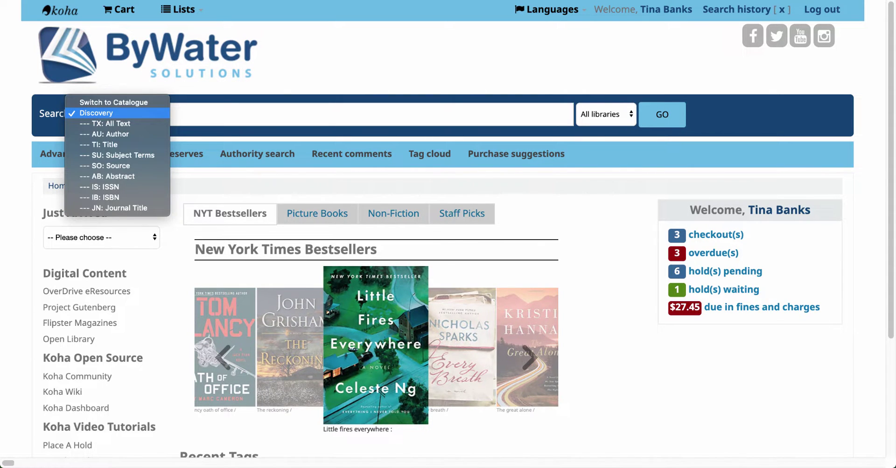
{"action": "key", "text": "Up"}
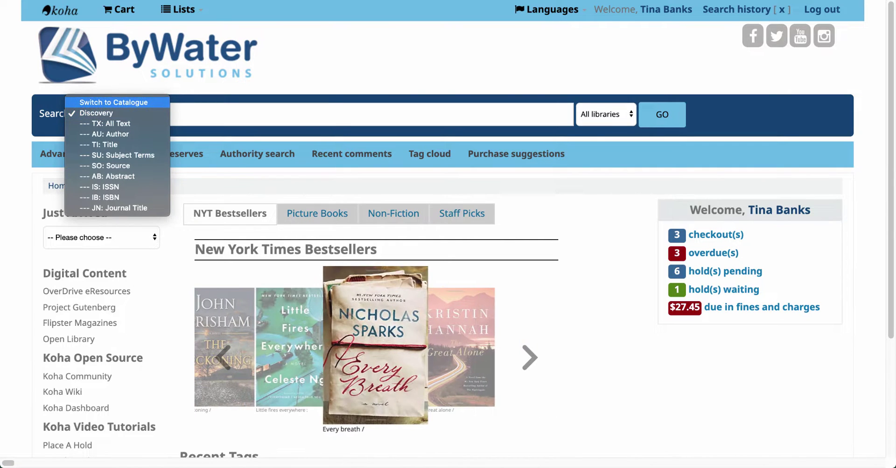
{"action": "key", "text": "Return"}
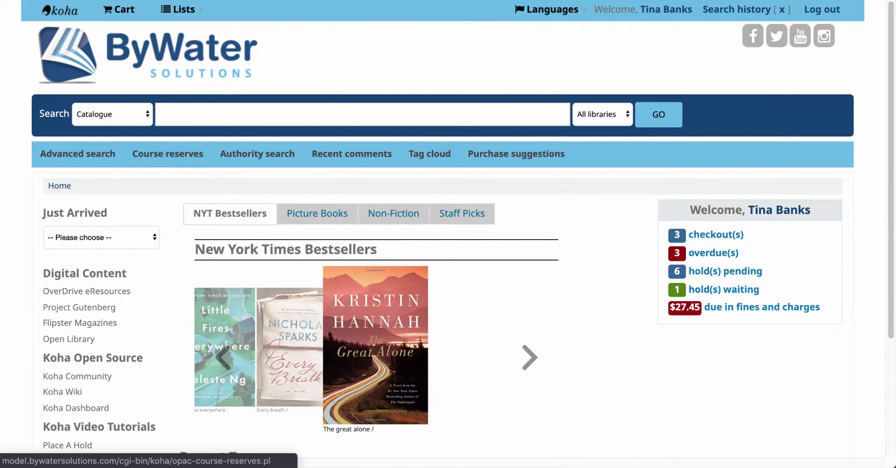
{"action": "key", "text": "space"}
{"action": "key", "text": "Up"}
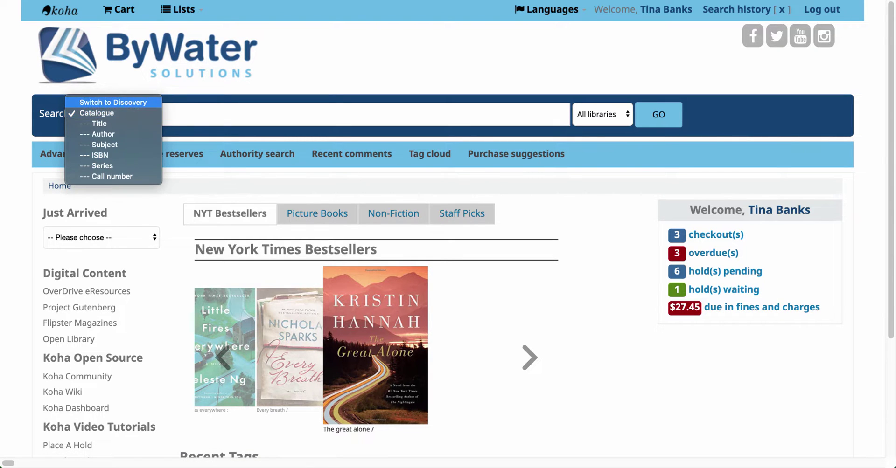
{"action": "key", "text": "Return"}
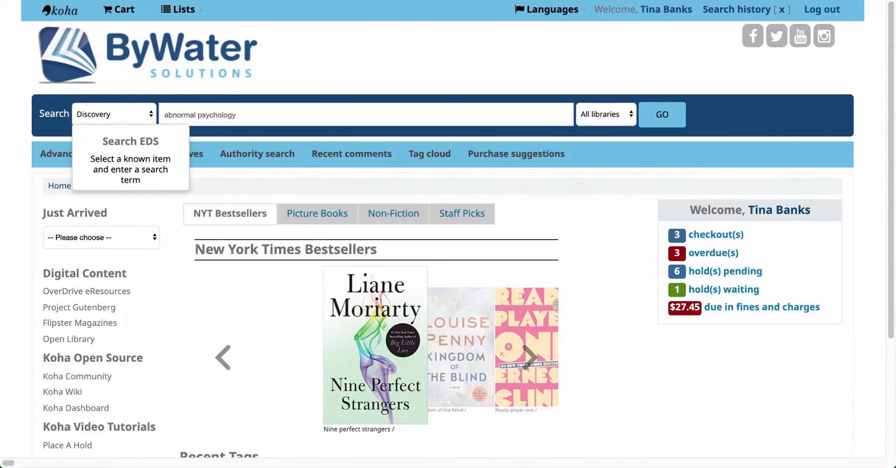
{"action": "left_click_drag", "start_coordinate": [163, 115], "coordinate": [236, 115]}
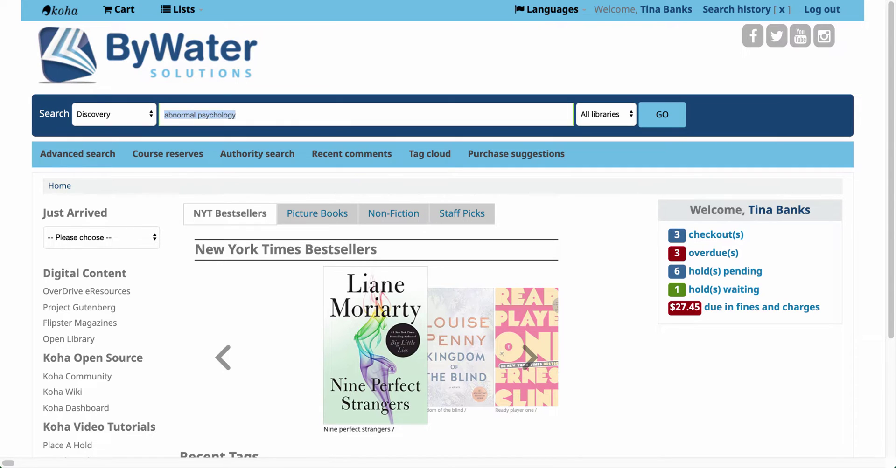
{"action": "key", "text": "BackSpace"}
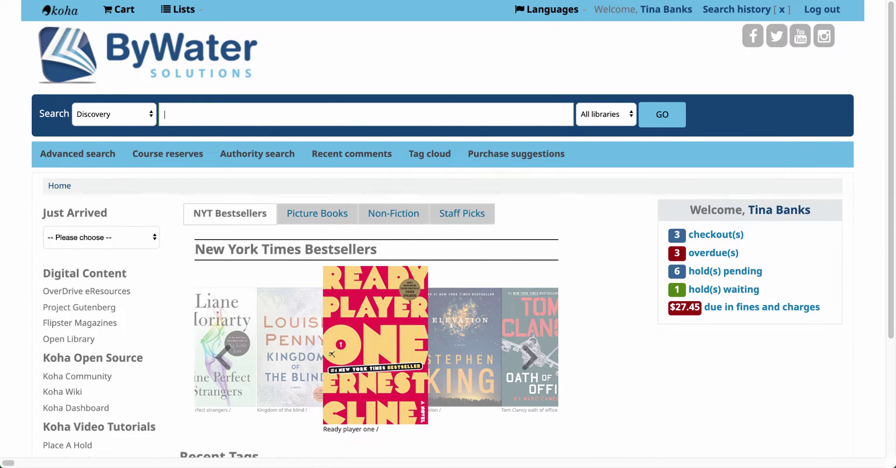
Step: Search Discovery for 'abnormal psychology', returning 115674 results led by a Research Starter
{"action": "type", "text": "ab"}
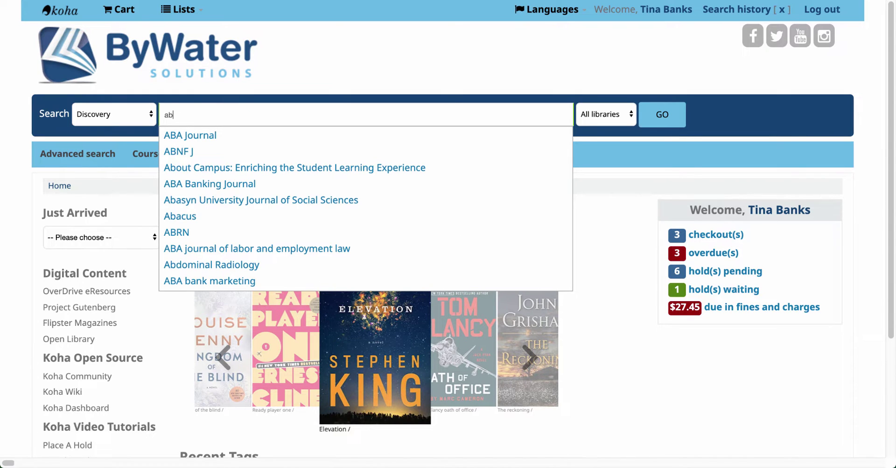
{"action": "type", "text": "normal"}
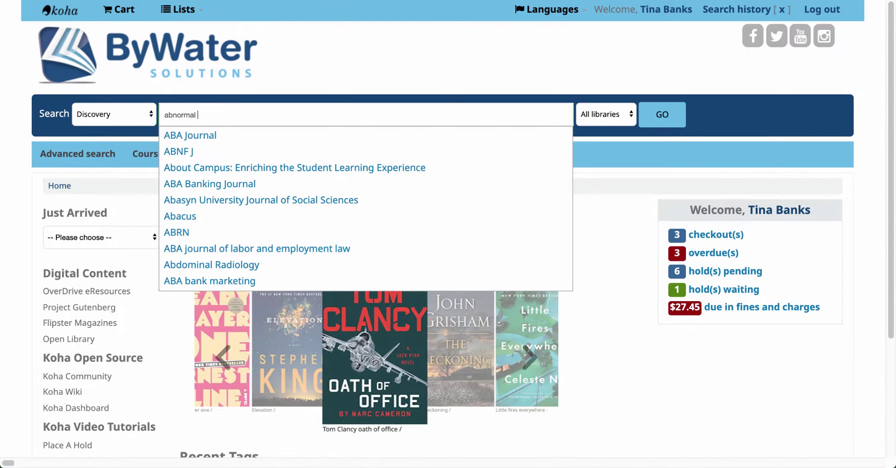
{"action": "type", "text": " psych"}
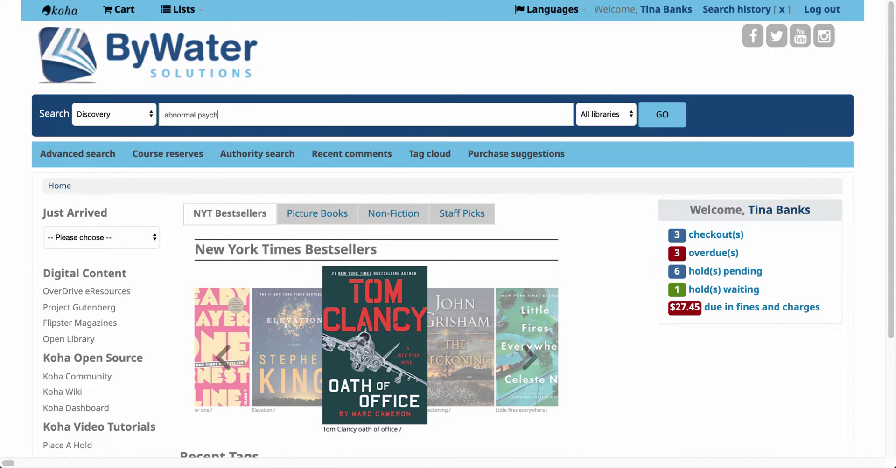
{"action": "type", "text": "ology"}
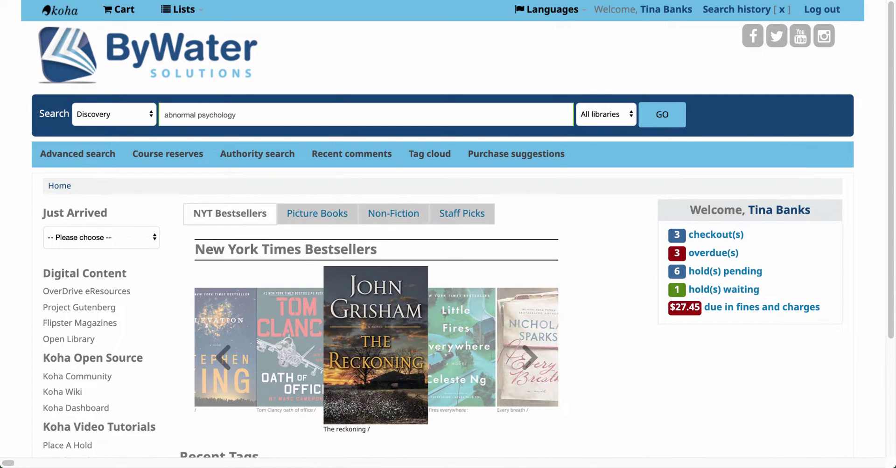
{"action": "key", "text": "Return"}
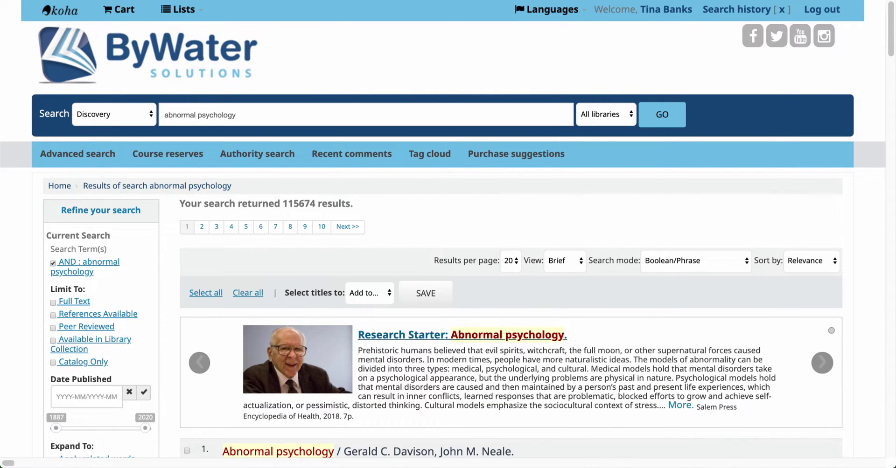
Step: Scroll the results page and Subject facet until Anxiety (5248) is visible
{"action": "scroll", "coordinate": [430, 336], "scroll_direction": "down", "scroll_amount": 1}
{"action": "scroll", "coordinate": [429, 336], "scroll_direction": "down", "scroll_amount": 1}
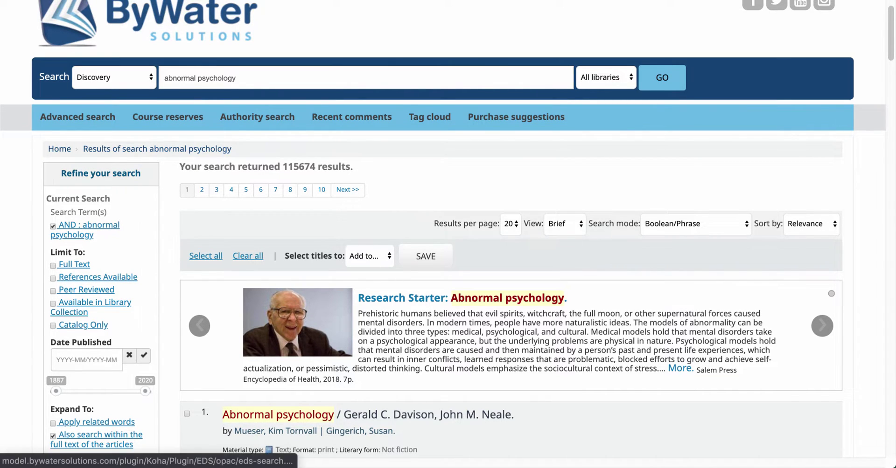
{"action": "scroll", "coordinate": [443, 233], "scroll_direction": "down", "scroll_amount": 1}
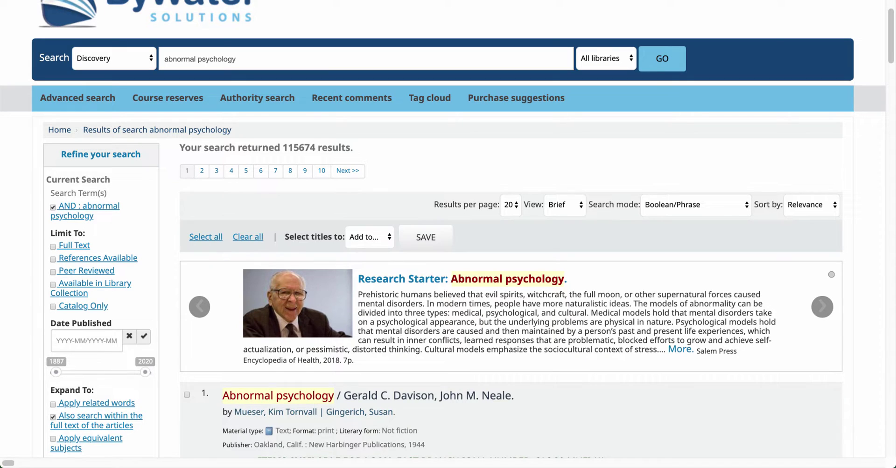
{"action": "scroll", "coordinate": [448, 234], "scroll_direction": "down", "scroll_amount": 4}
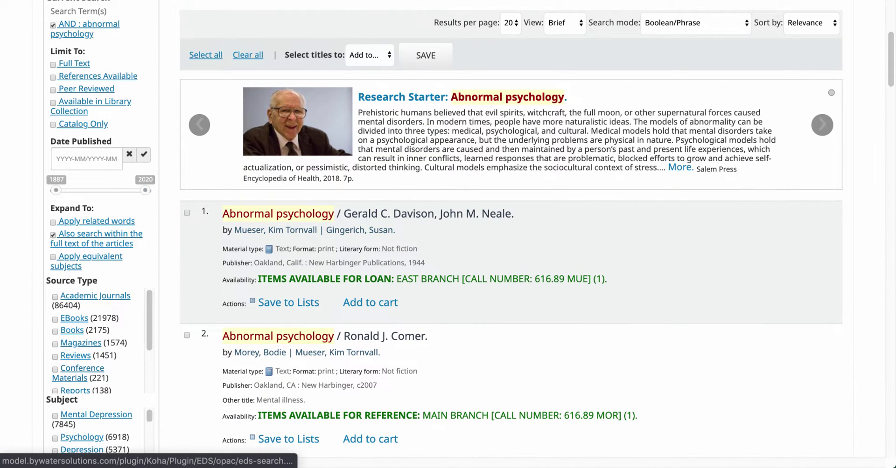
{"action": "scroll", "coordinate": [93, 340], "scroll_direction": "down", "scroll_amount": 2}
{"action": "scroll", "coordinate": [93, 350], "scroll_direction": "down", "scroll_amount": 6}
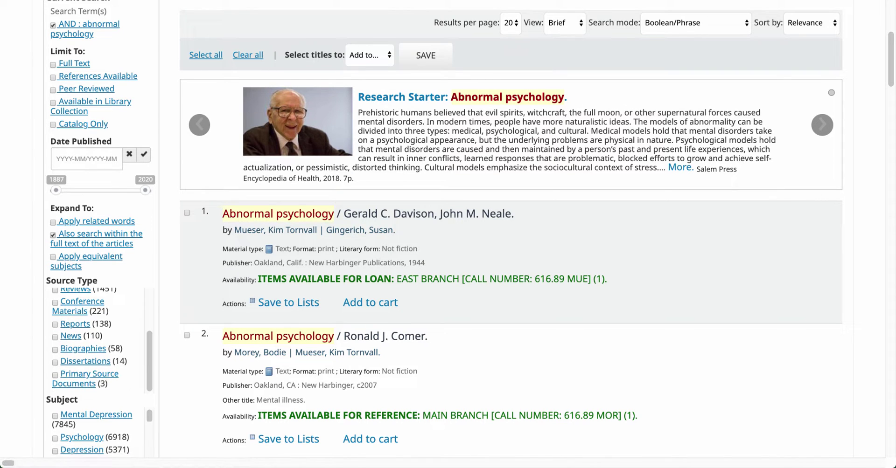
{"action": "scroll", "coordinate": [96, 368], "scroll_direction": "up", "scroll_amount": 2}
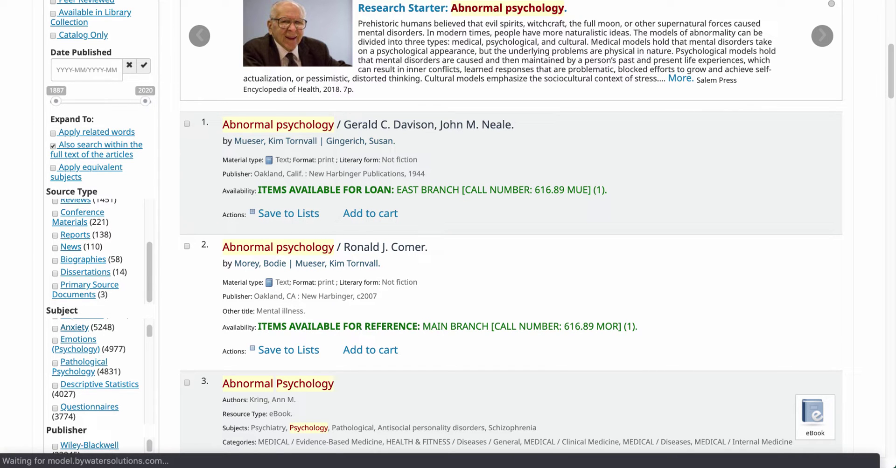
{"action": "scroll", "coordinate": [96, 368], "scroll_direction": "down", "scroll_amount": 1}
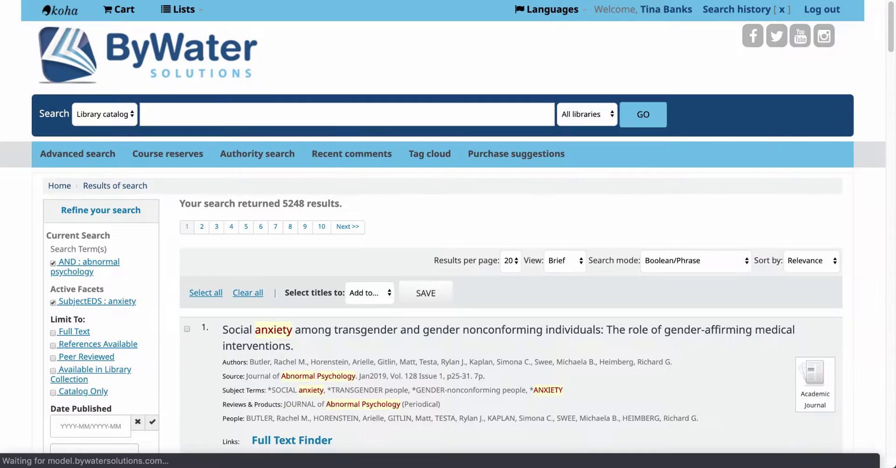
{"action": "scroll", "coordinate": [448, 233], "scroll_direction": "down", "scroll_amount": 1}
{"action": "scroll", "coordinate": [447, 233], "scroll_direction": "down", "scroll_amount": 12}
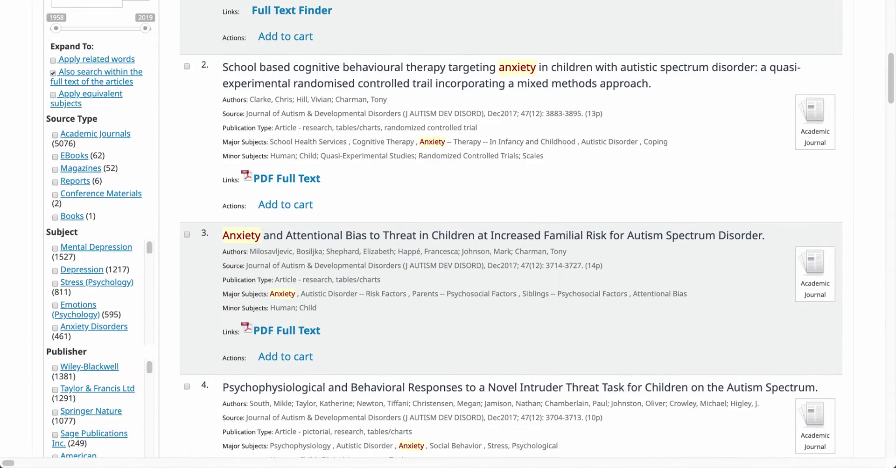
{"action": "scroll", "coordinate": [448, 234], "scroll_direction": "up", "scroll_amount": 1}
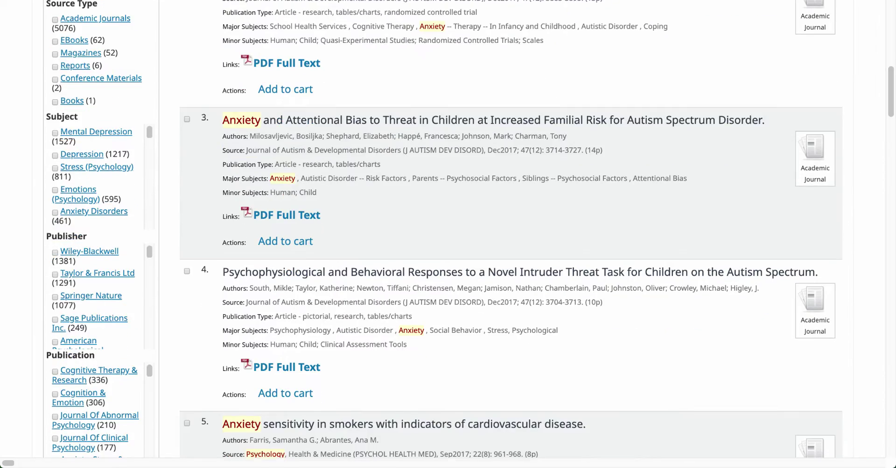
{"action": "scroll", "coordinate": [448, 233], "scroll_direction": "down", "scroll_amount": 8}
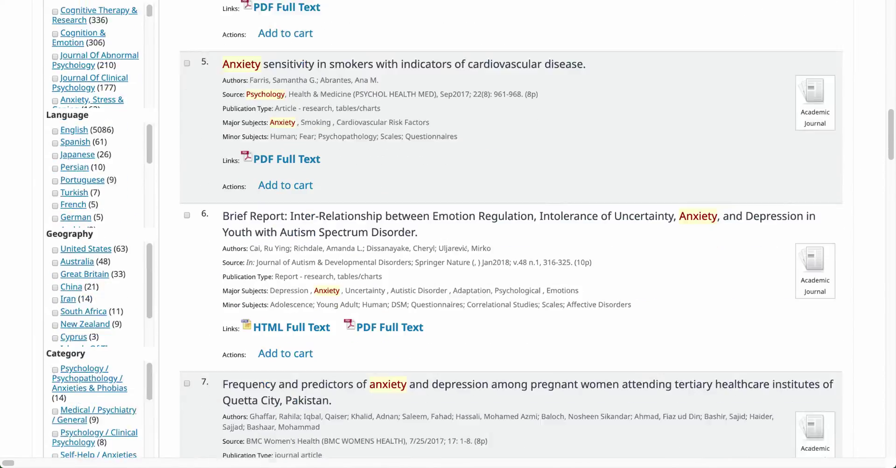
{"action": "scroll", "coordinate": [448, 234], "scroll_direction": "down", "scroll_amount": 7}
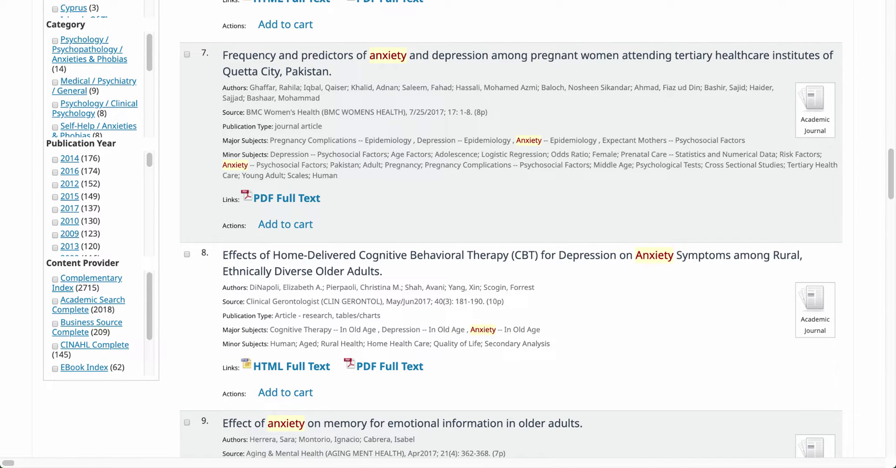
{"action": "scroll", "coordinate": [448, 234], "scroll_direction": "up", "scroll_amount": 15}
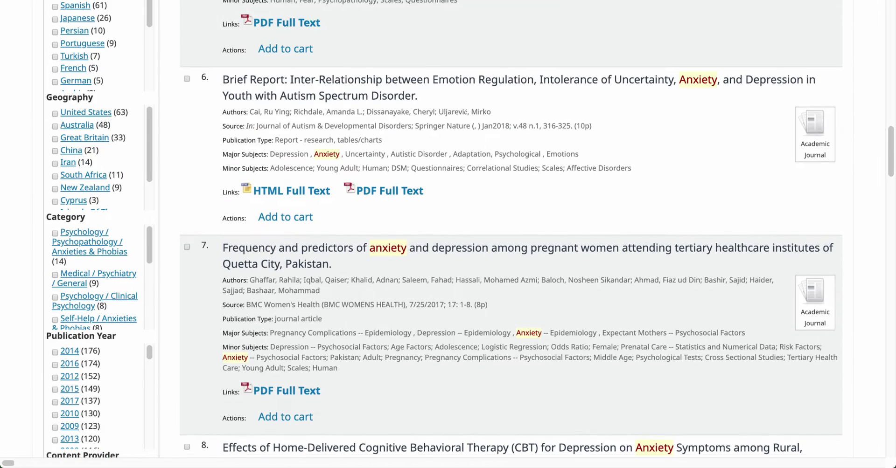
{"action": "scroll", "coordinate": [448, 233], "scroll_direction": "up", "scroll_amount": 10}
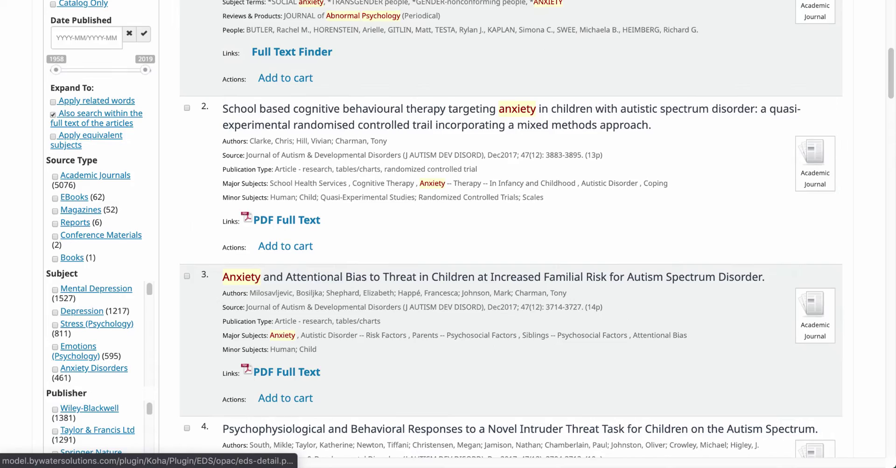
{"action": "scroll", "coordinate": [448, 233], "scroll_direction": "up", "scroll_amount": 1}
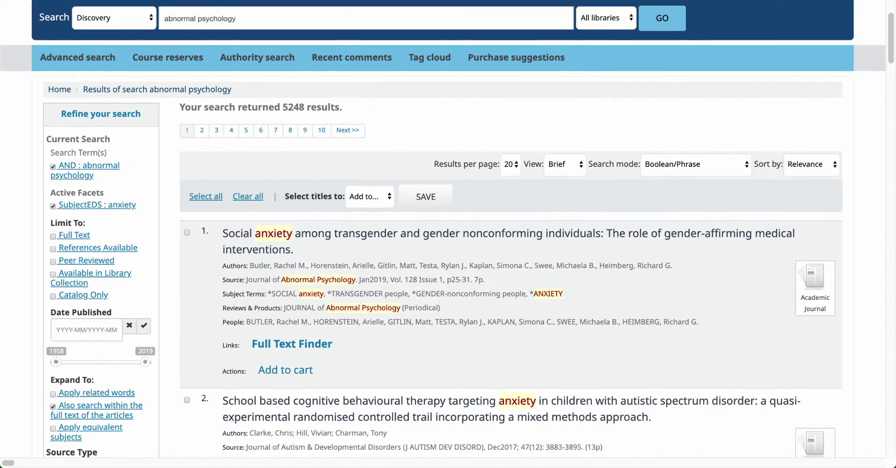
{"action": "scroll", "coordinate": [448, 233], "scroll_direction": "down", "scroll_amount": 4}
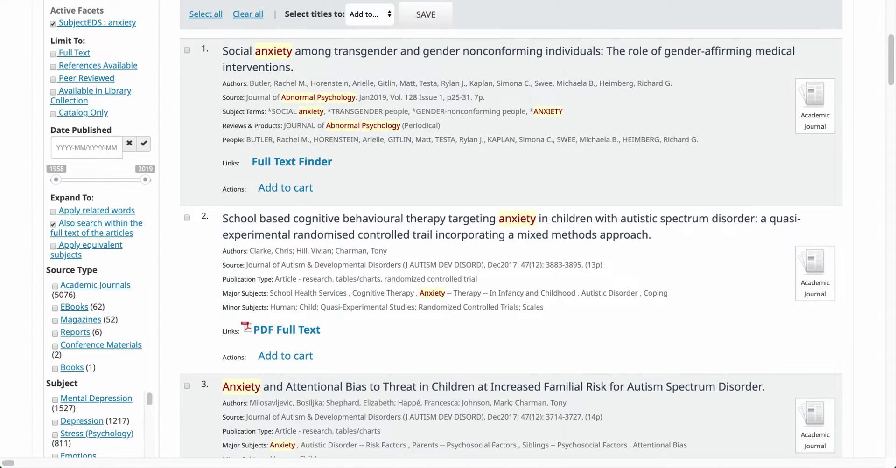
{"action": "scroll", "coordinate": [447, 234], "scroll_direction": "down", "scroll_amount": 1}
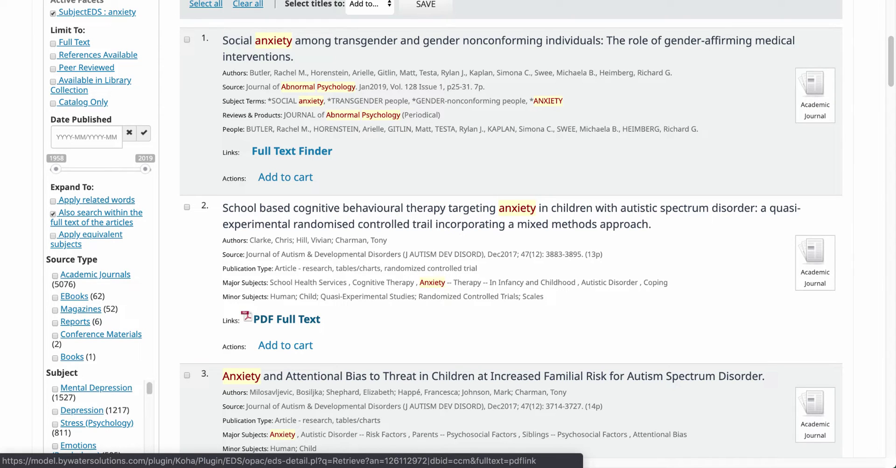
{"action": "left_click", "coordinate": [287, 320]}
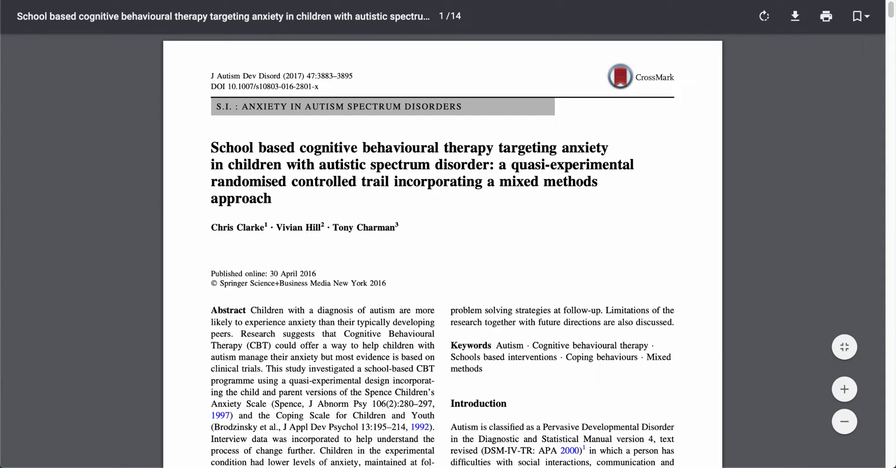
{"action": "key", "text": "alt+Left"}
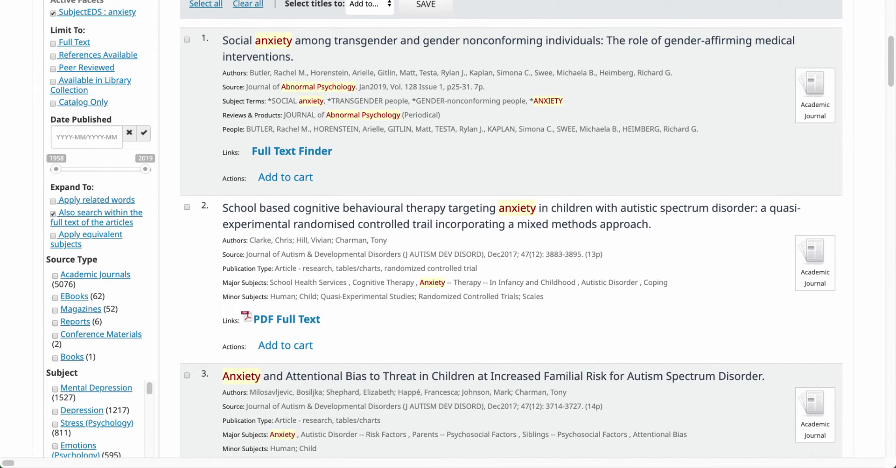
{"action": "scroll", "coordinate": [448, 228], "scroll_direction": "up", "scroll_amount": 2}
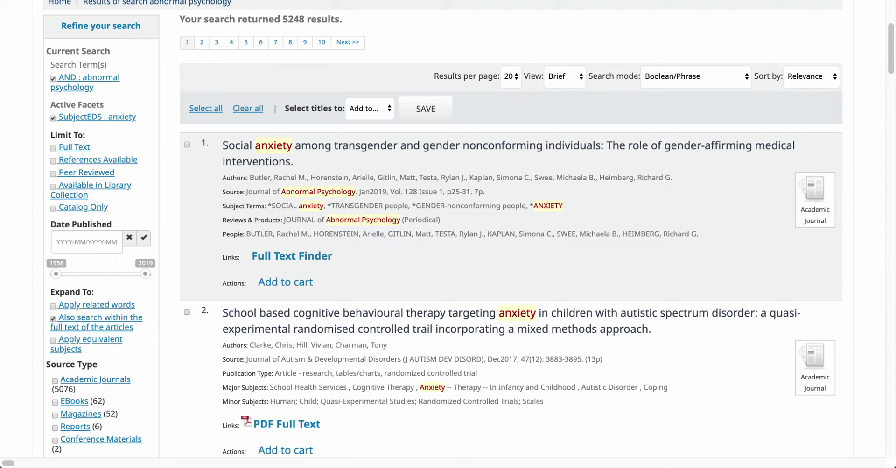
{"action": "left_click", "coordinate": [811, 76]}
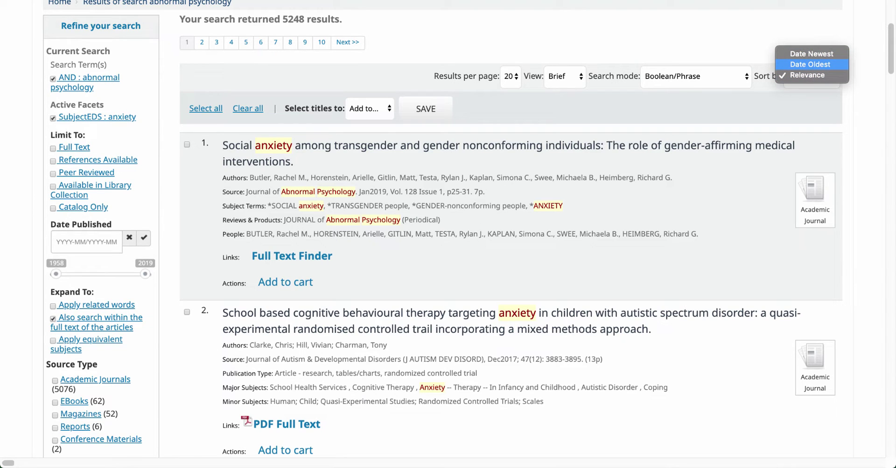
{"action": "key", "text": "Escape"}
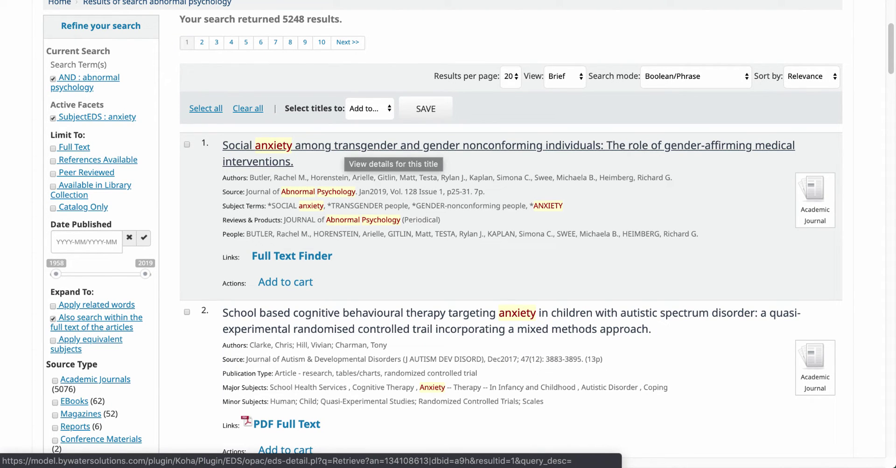
{"action": "left_click", "coordinate": [348, 149]}
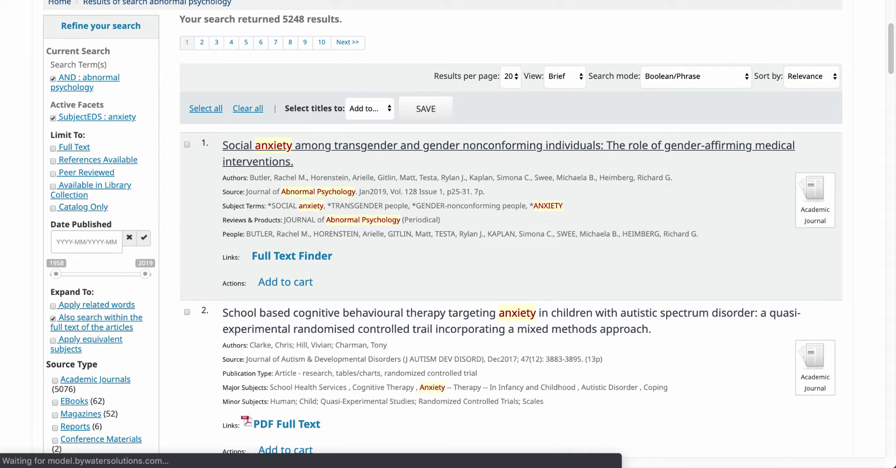
Step: Review the article's abstract, ISSN, DOI and links, then return to the results list
{"action": "scroll", "coordinate": [448, 234], "scroll_direction": "down", "scroll_amount": 1}
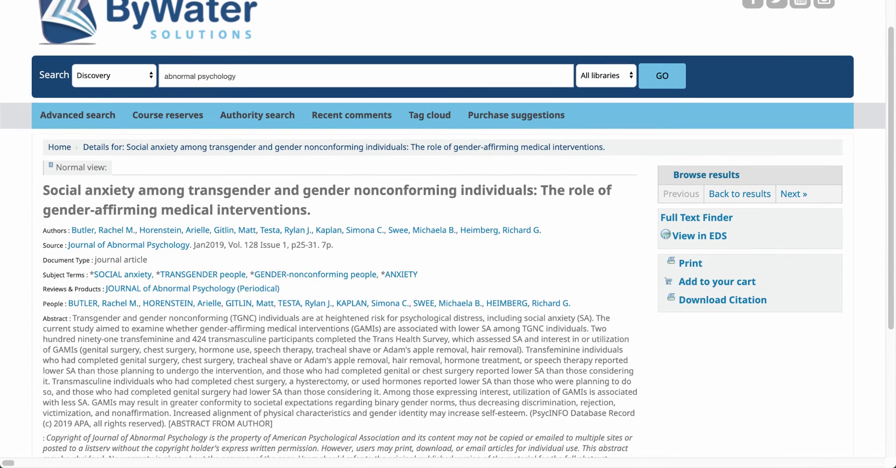
{"action": "scroll", "coordinate": [448, 234], "scroll_direction": "down", "scroll_amount": 3}
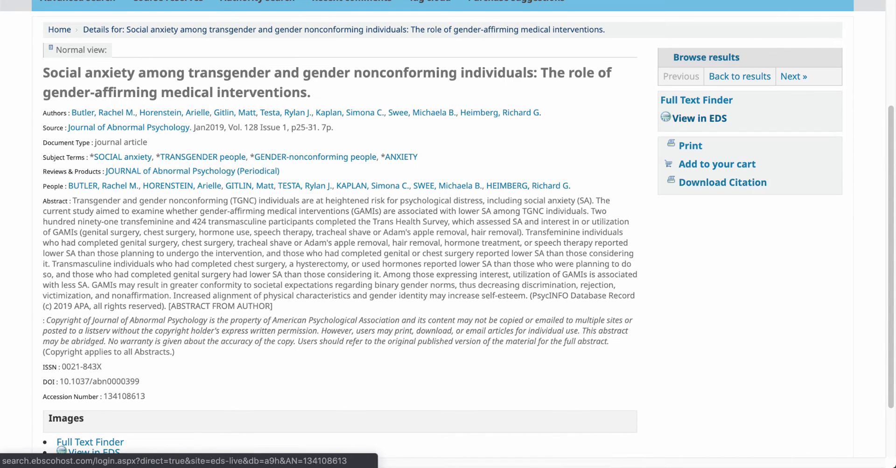
{"action": "scroll", "coordinate": [339, 234], "scroll_direction": "down", "scroll_amount": 2}
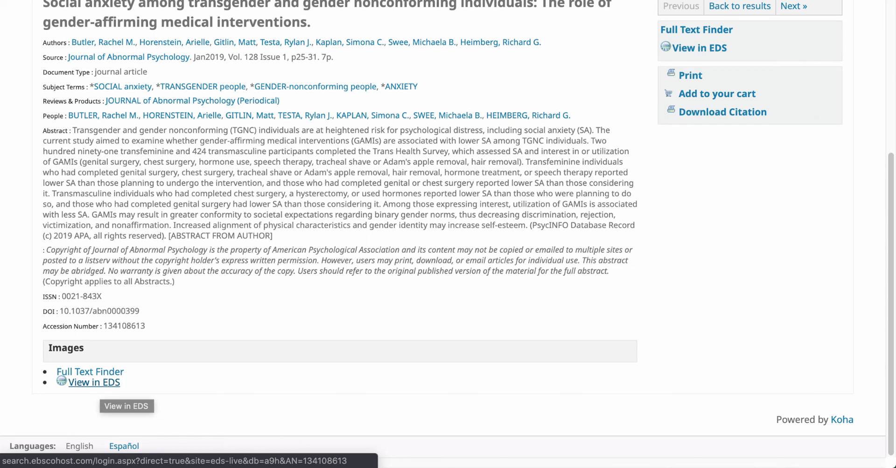
{"action": "scroll", "coordinate": [116, 387], "scroll_direction": "up", "scroll_amount": 4}
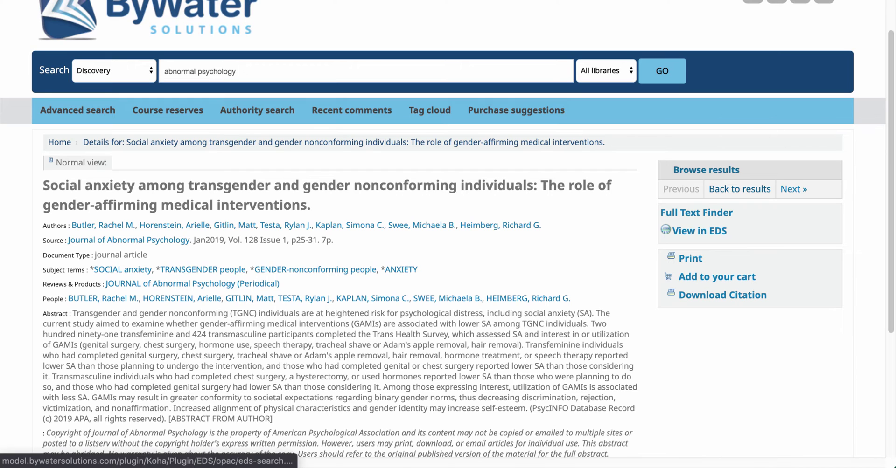
{"action": "left_click", "coordinate": [739, 189]}
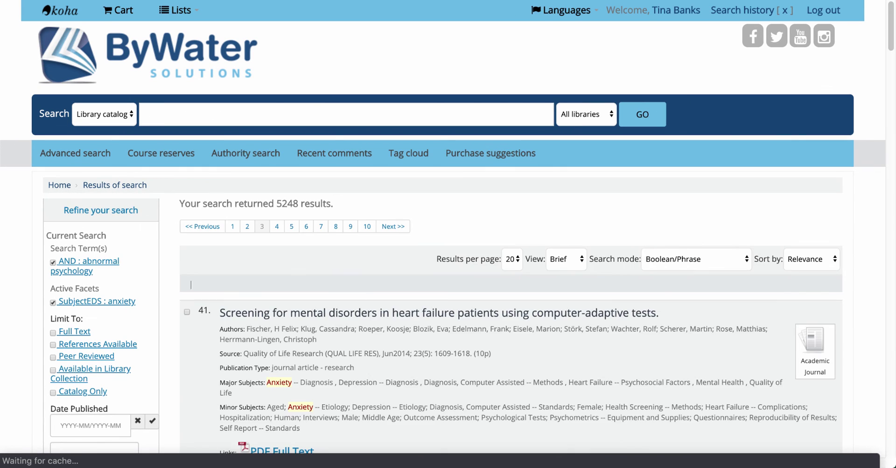
Step: Scroll down page 3 of the anxiety results past result 41 to result 42
{"action": "scroll", "coordinate": [448, 280], "scroll_direction": "down", "scroll_amount": 2}
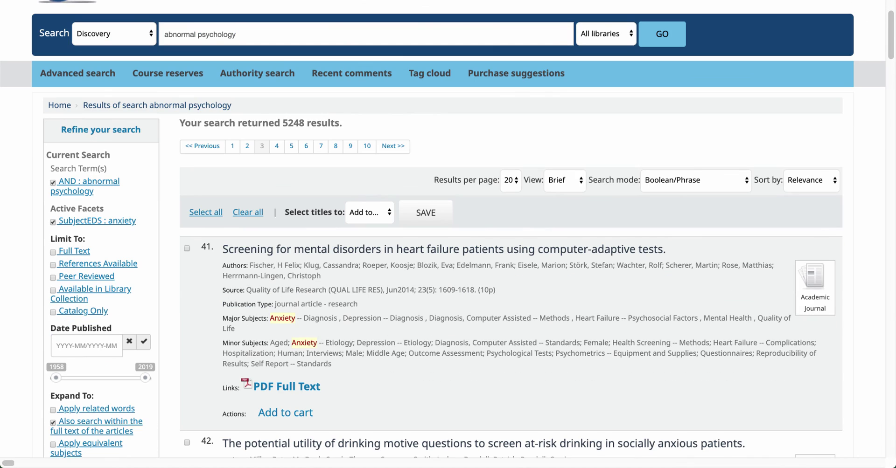